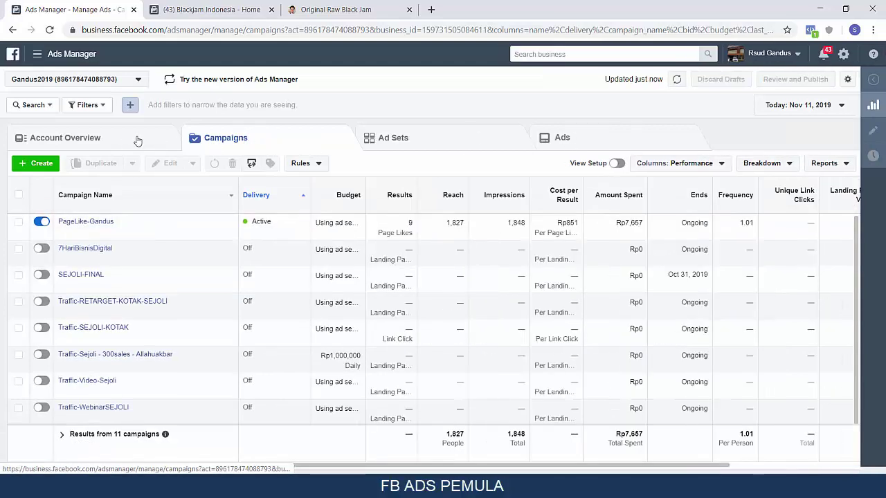
Check the account overview, return to the campaigns list and start creating a new campaign.
click(110, 139)
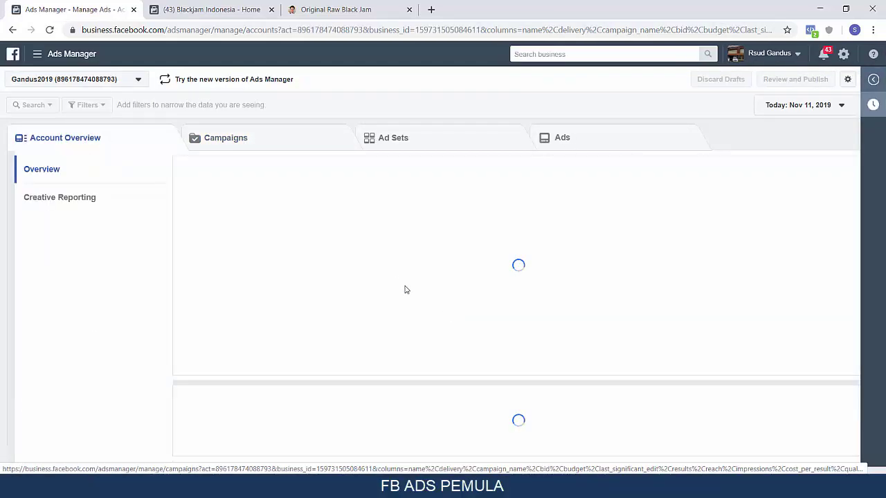
click(225, 141)
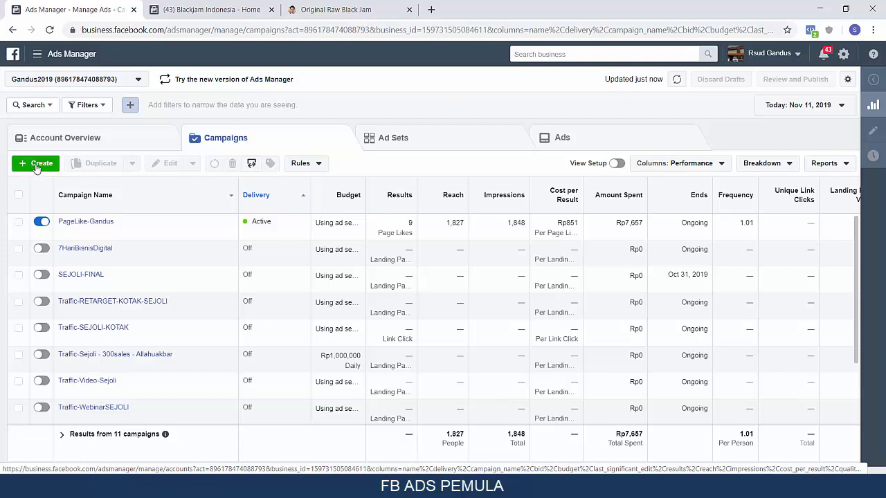
click(37, 166)
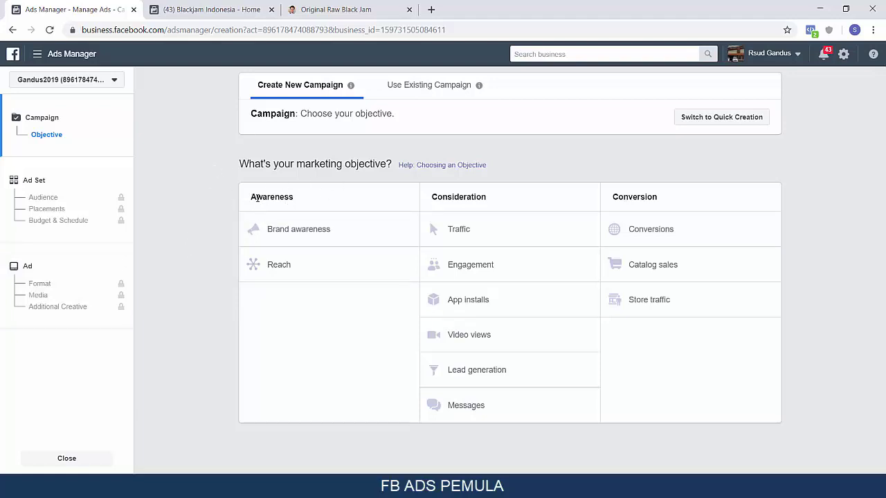
Examine the marketing objective question and its Awareness, Consideration and Conversion categories.
drag(251, 198, 298, 200)
drag(432, 198, 548, 205)
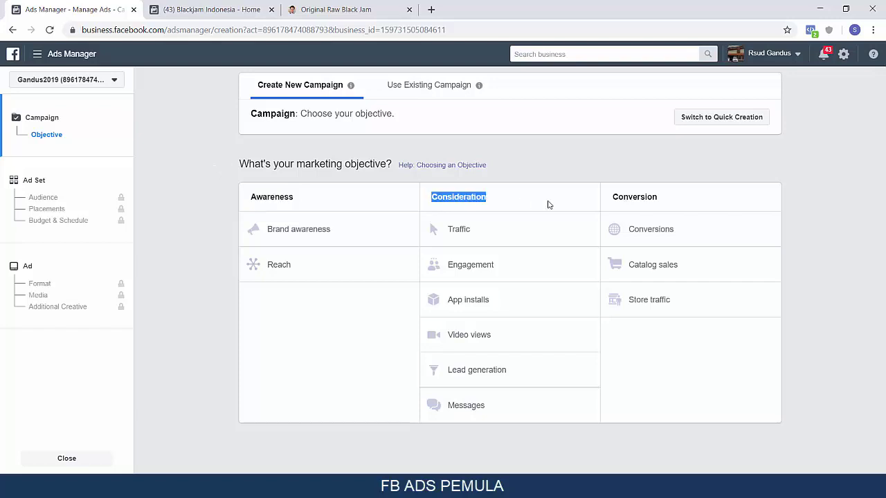
drag(612, 197, 807, 168)
click(814, 162)
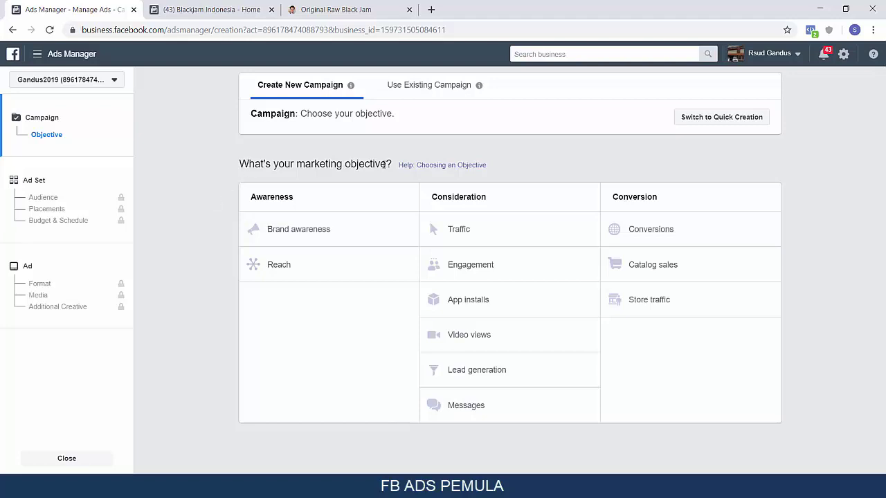
drag(392, 164, 231, 164)
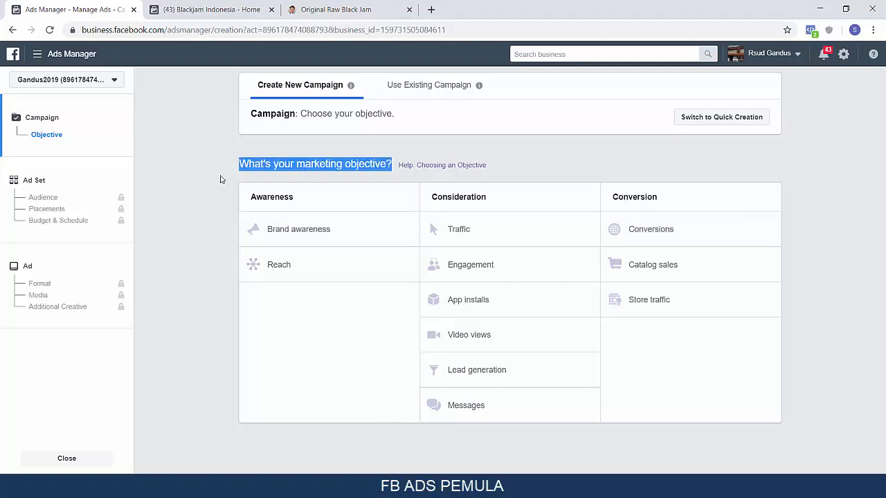
click(222, 178)
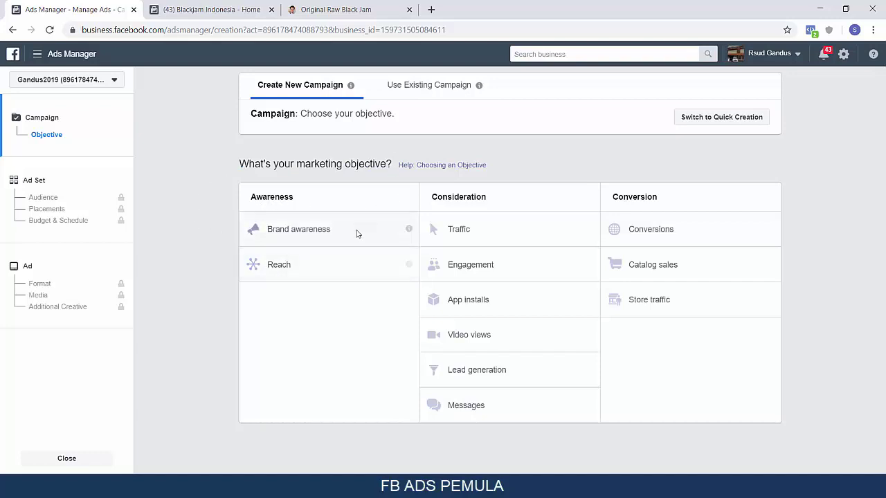
Open the detailed help for the Brand awareness objective and read how it shows ads to people.
mouse_move(410, 231)
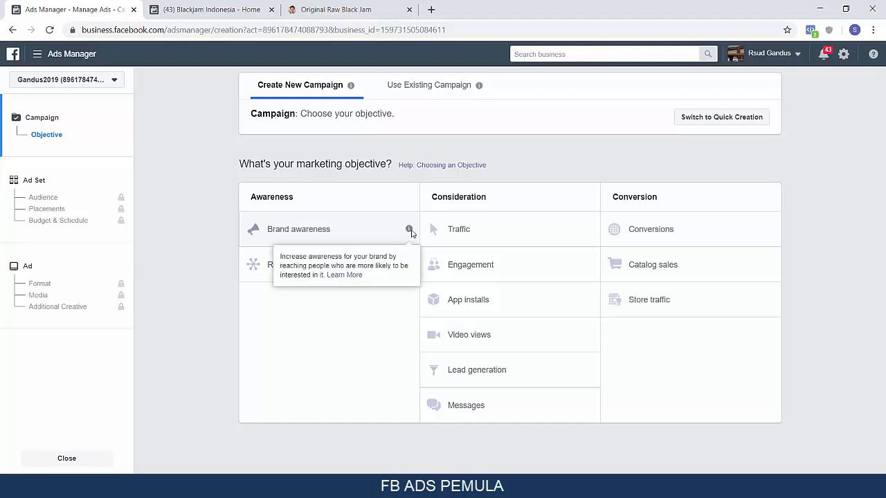
click(352, 275)
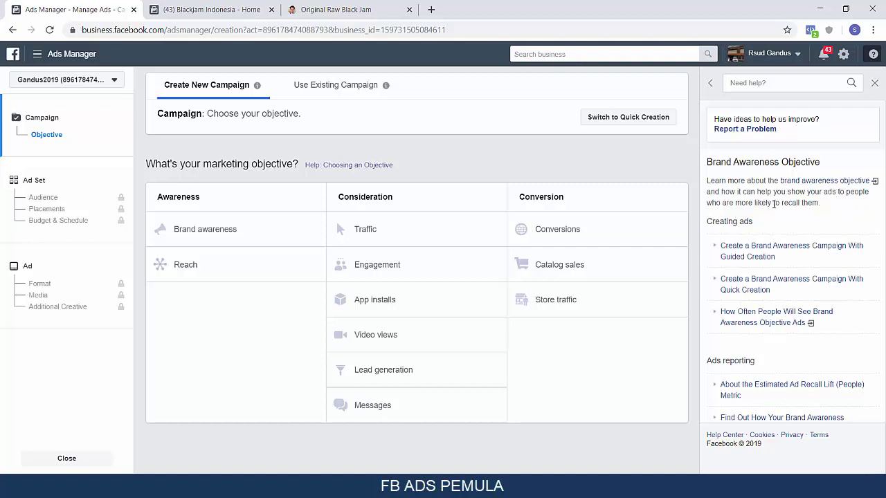
scroll(775, 208, down, 3)
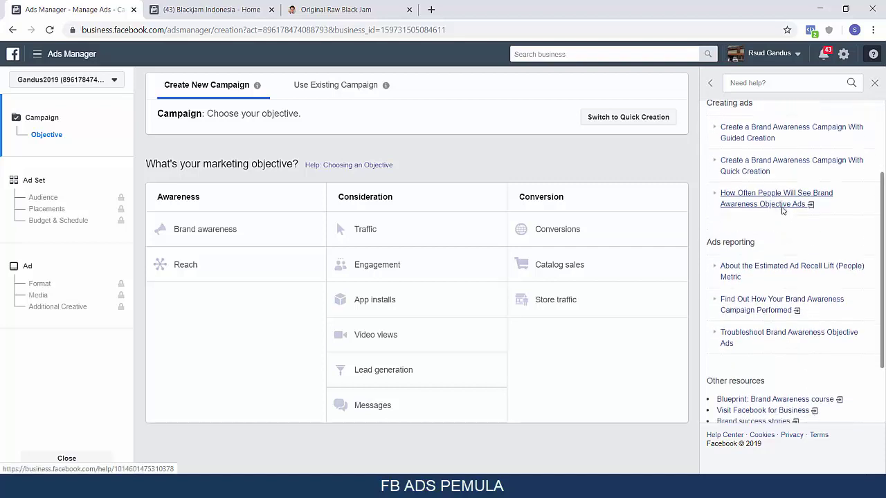
scroll(784, 211, up, 3)
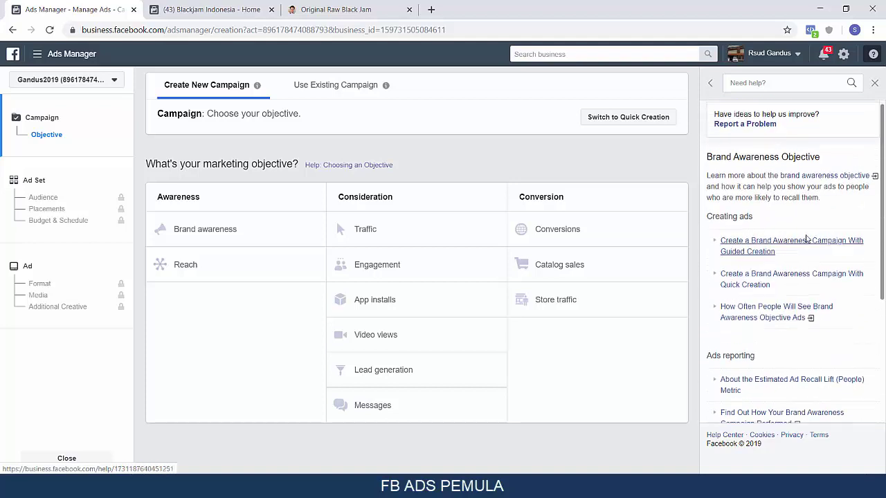
drag(783, 202, 839, 209)
click(838, 210)
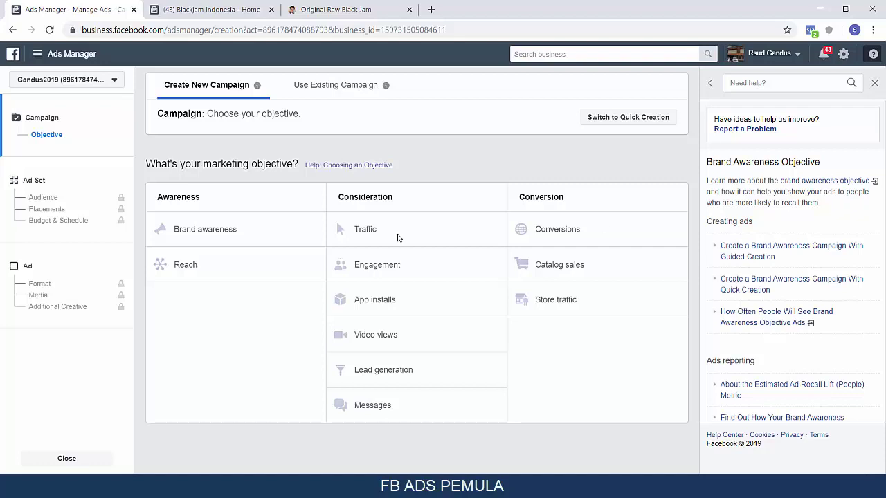
Compare the Reach and Brand awareness objectives by selecting each, and read the Reach objective's help description.
click(316, 266)
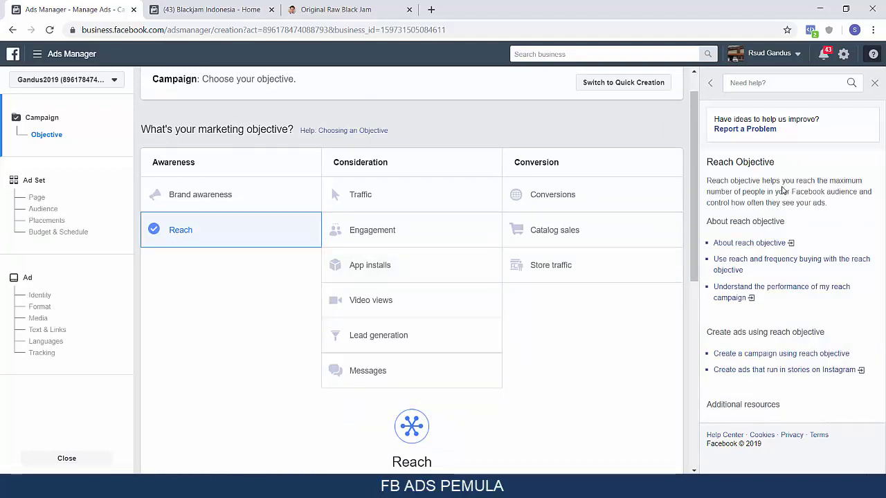
mouse_move(796, 182)
mouse_down()
mouse_move(865, 195)
mouse_move(832, 213)
mouse_move(781, 182)
mouse_up()
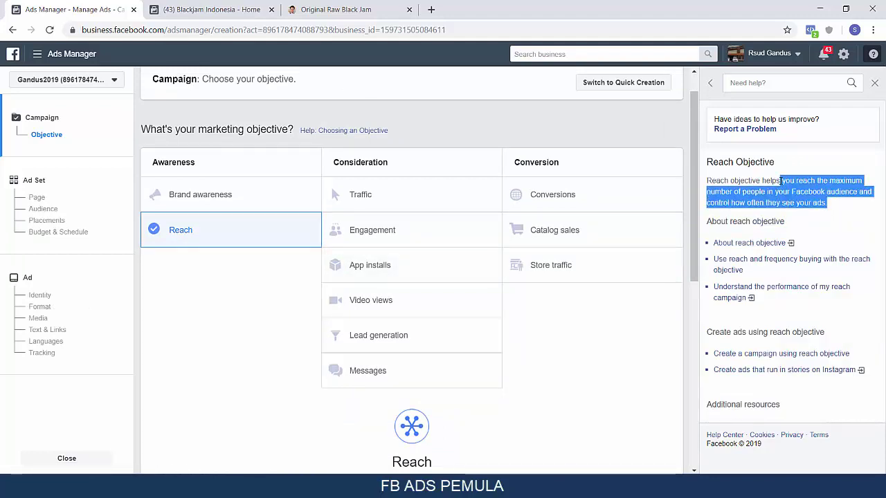
click(268, 204)
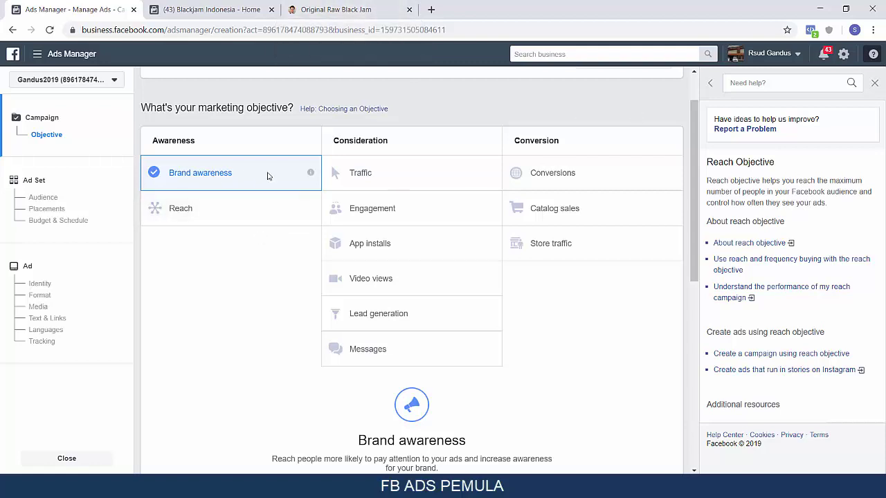
scroll(253, 253, up, 1)
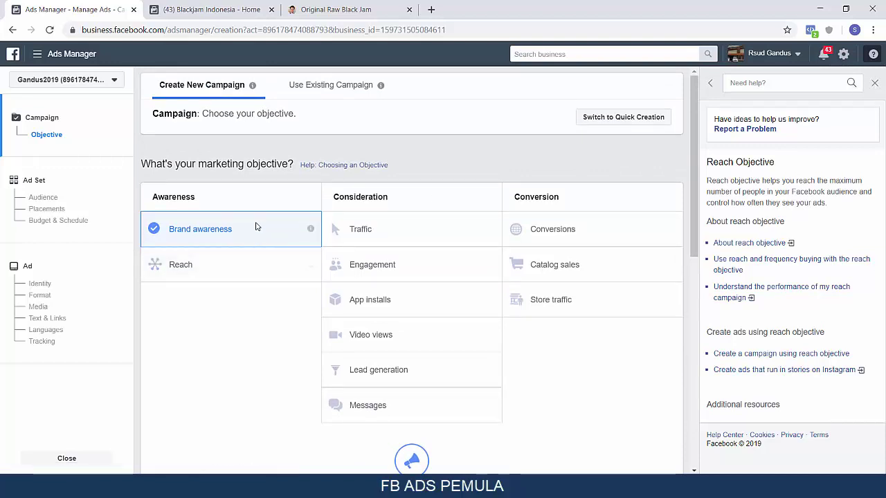
click(237, 271)
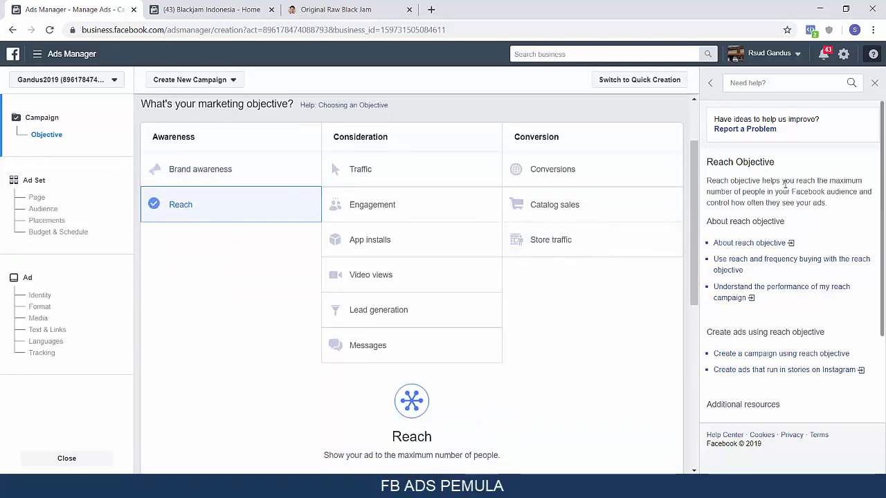
drag(796, 181, 770, 192)
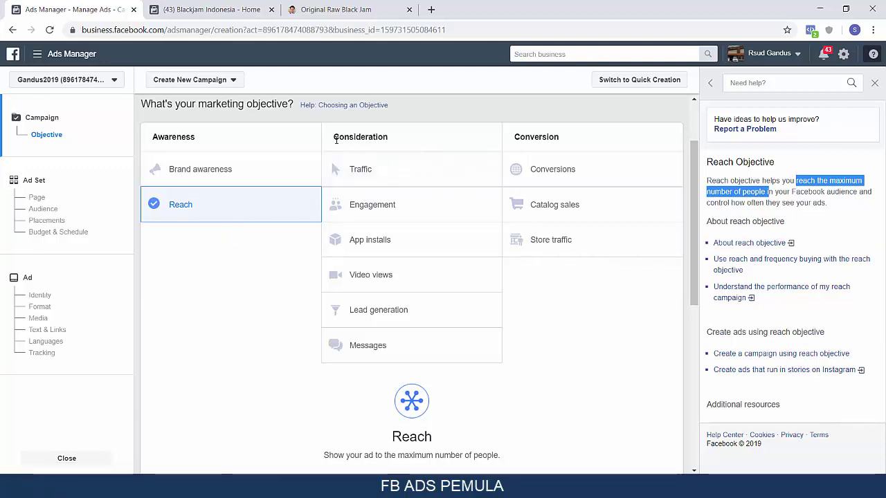
Select the Traffic objective under Consideration and open its detailed help.
drag(334, 138, 404, 141)
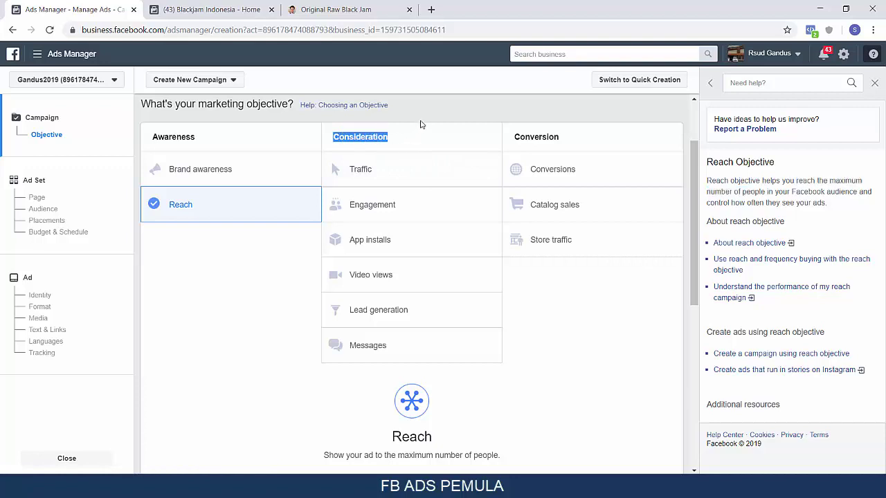
click(421, 142)
click(437, 175)
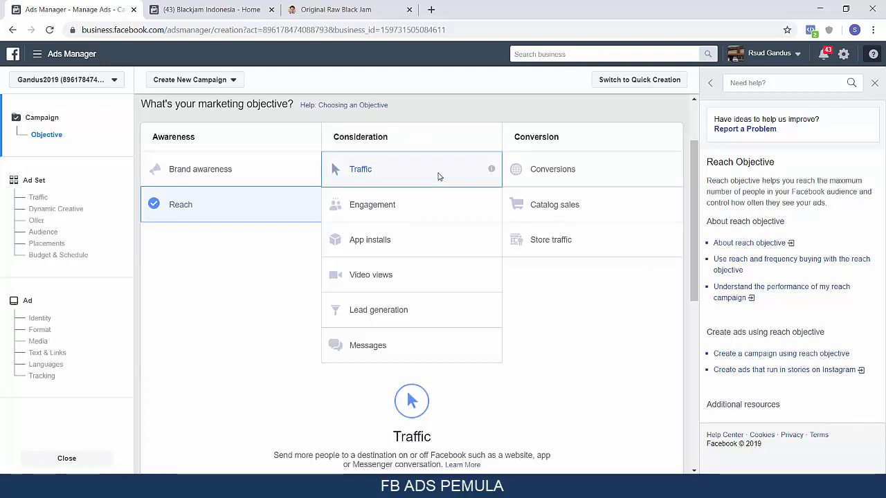
scroll(433, 208, down, 2)
scroll(431, 228, up, 2)
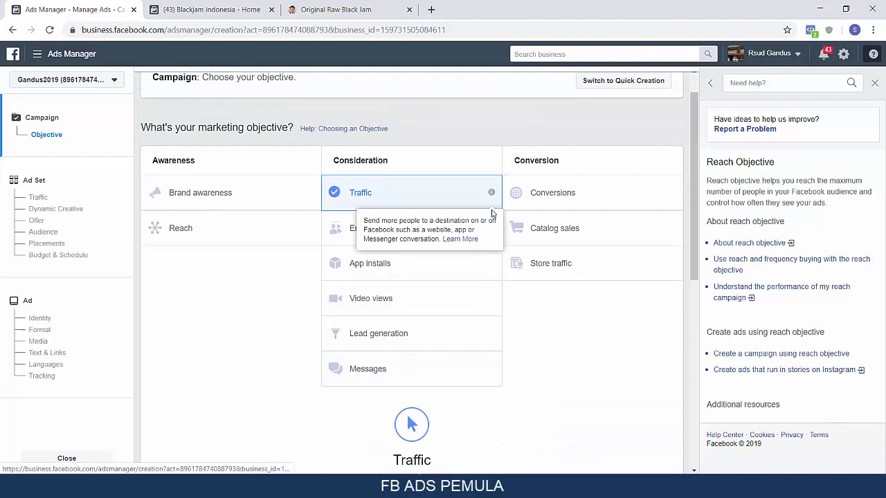
click(462, 239)
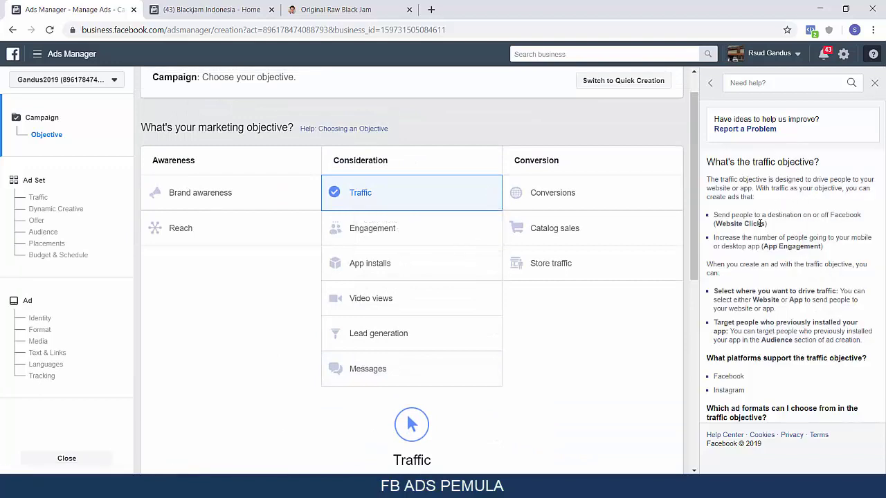
Read the Traffic help entry about sending people to a destination on or off Facebook (Website Clicks).
mouse_move(768, 225)
mouse_down()
mouse_move(717, 217)
mouse_move(767, 224)
mouse_up()
click(717, 221)
click(795, 226)
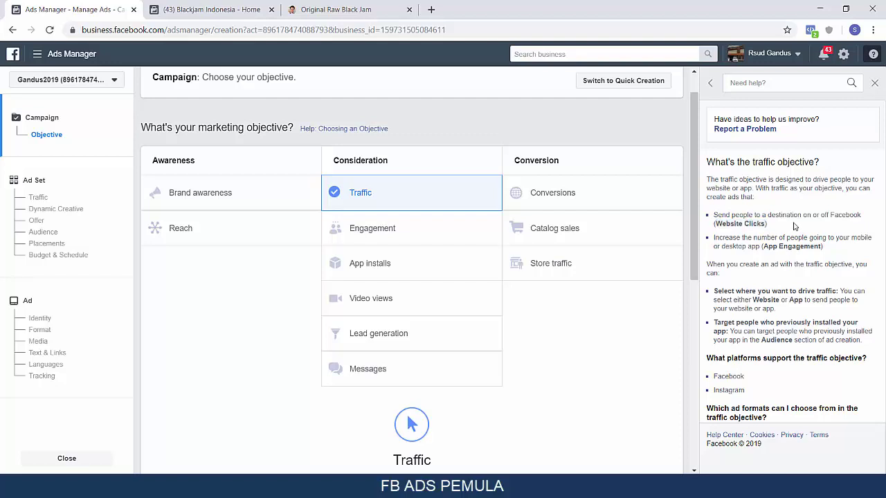
mouse_move(783, 226)
mouse_down()
mouse_move(720, 213)
mouse_move(768, 225)
mouse_up()
click(716, 215)
click(772, 226)
Select the Engagement objective and read its detailed help description.
click(424, 230)
mouse_move(493, 199)
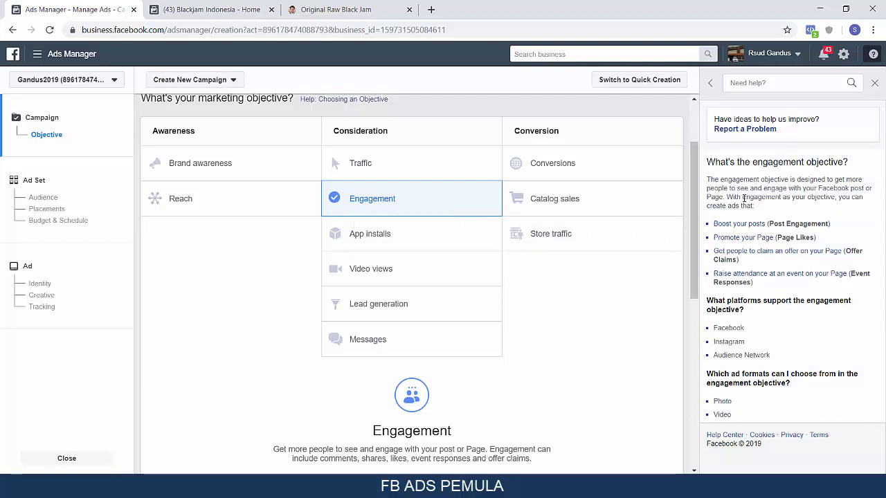
drag(741, 197, 778, 197)
click(780, 197)
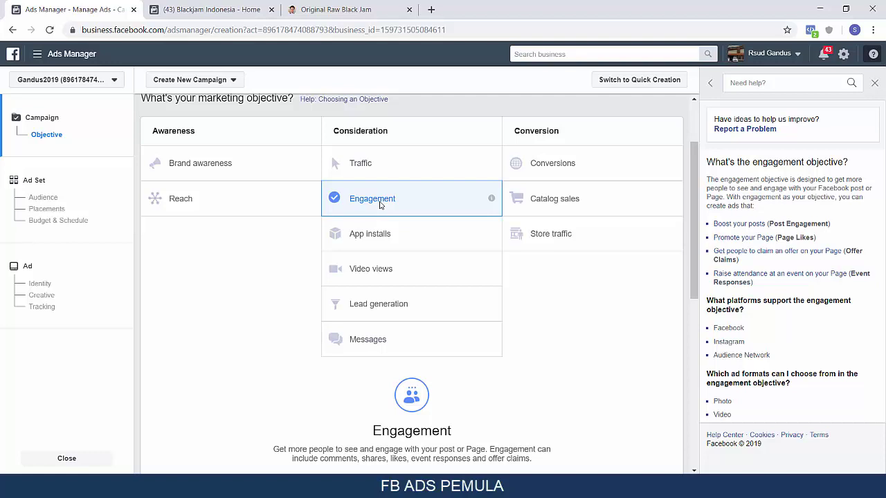
Preview the App installs and Video views objectives by selecting each and checking its description.
click(440, 235)
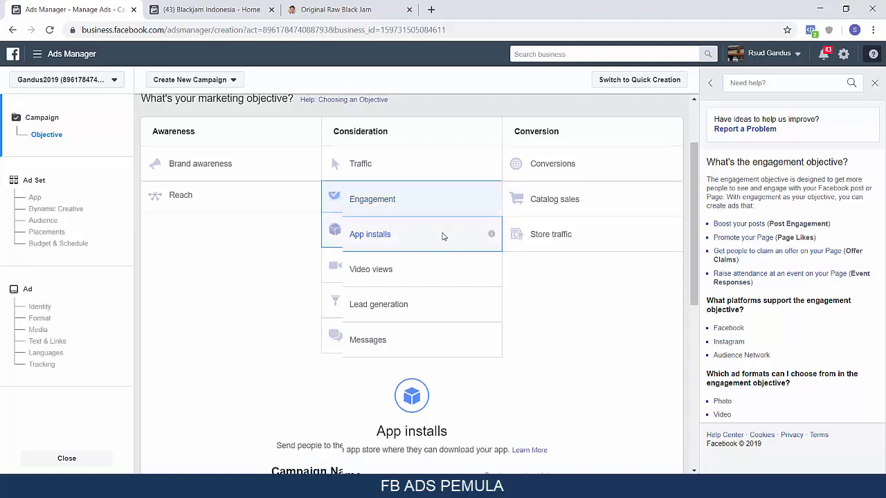
scroll(477, 194, down, 2)
scroll(486, 177, up, 2)
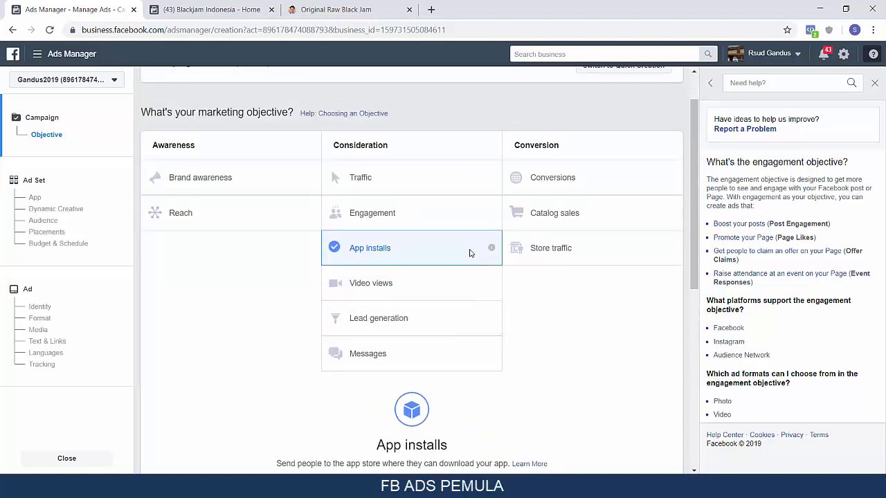
click(467, 288)
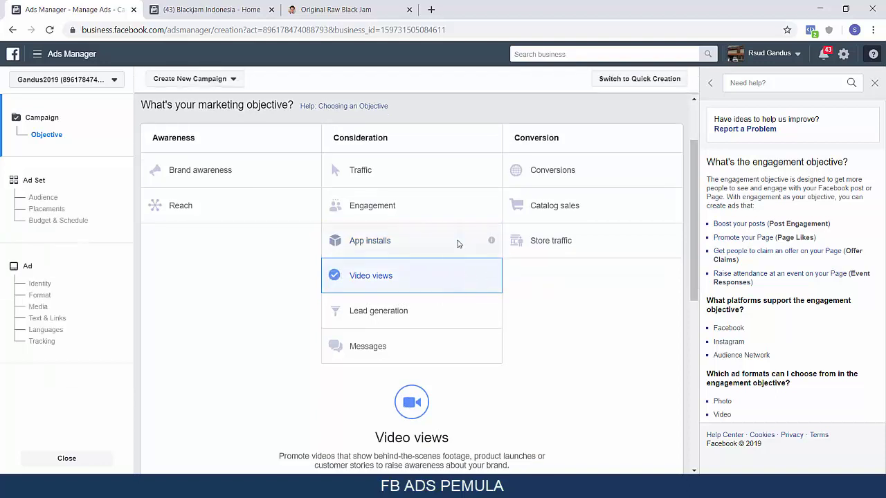
mouse_move(493, 277)
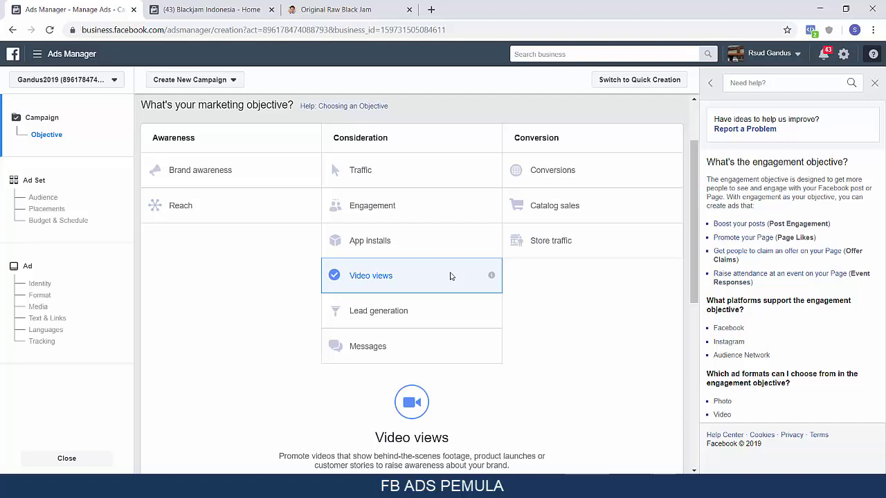
Preview the Lead generation objective, and select the Messages objective to read its Messenger and WhatsApp description.
click(437, 310)
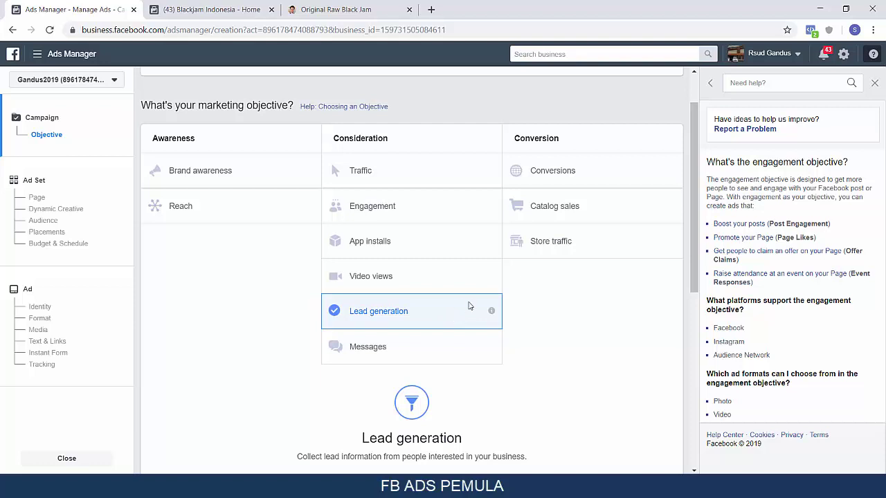
mouse_move(490, 312)
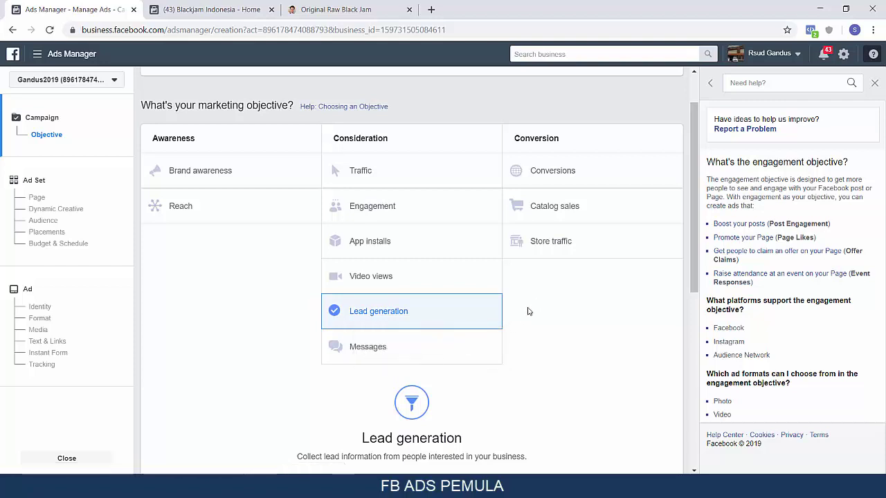
click(427, 350)
mouse_move(491, 348)
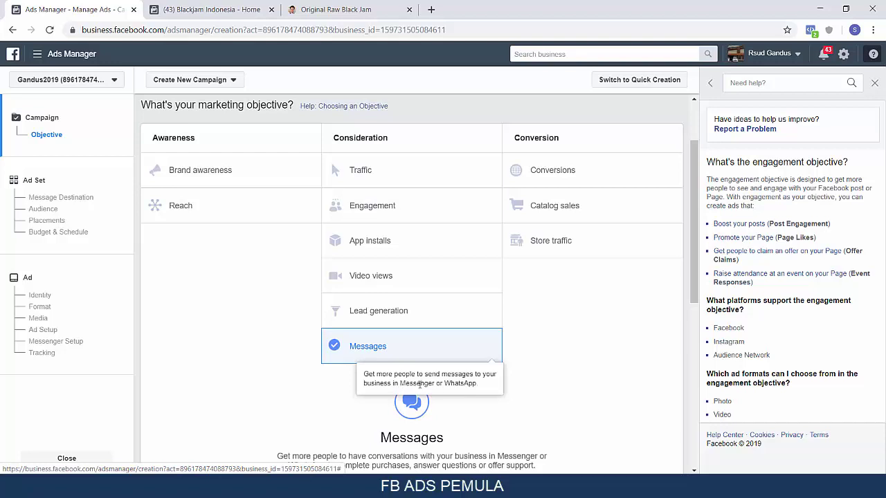
double_click(445, 383)
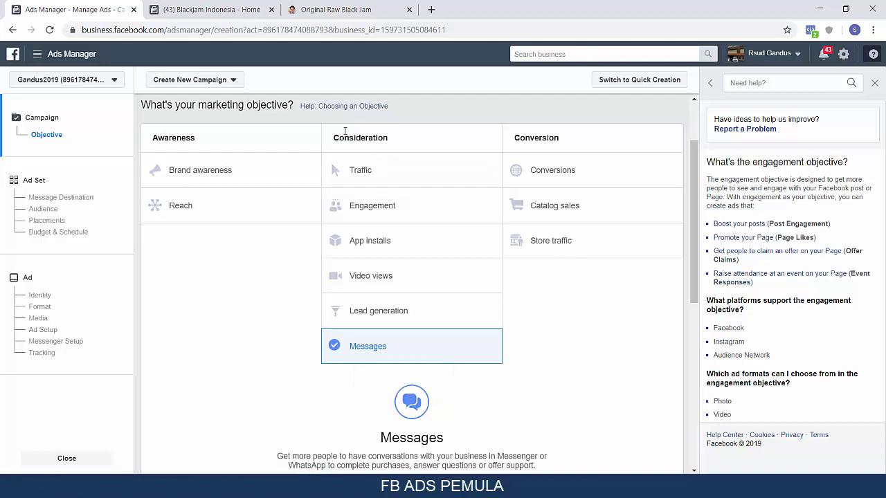
Highlight the Conversion category heading and close the objective help.
drag(516, 137, 572, 140)
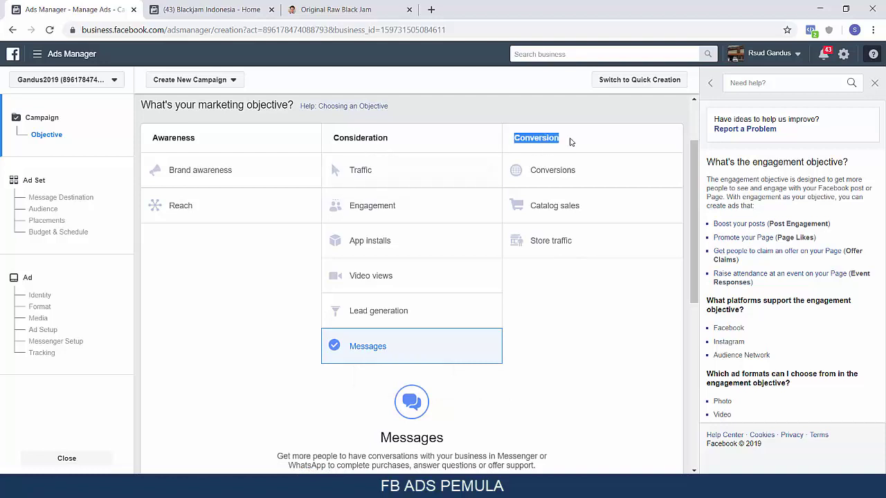
click(876, 83)
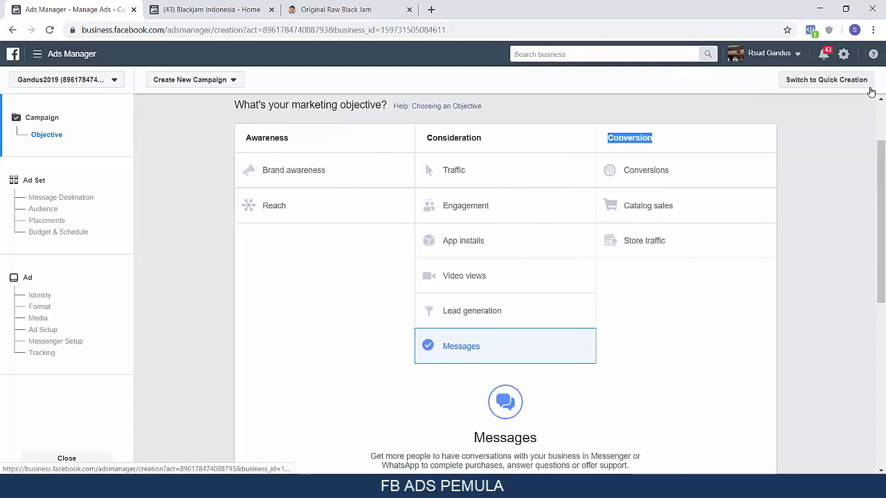
Read the help descriptions of the Catalog sales and Store traffic objectives, and highlight the "What's your marketing objective?" heading.
mouse_move(723, 178)
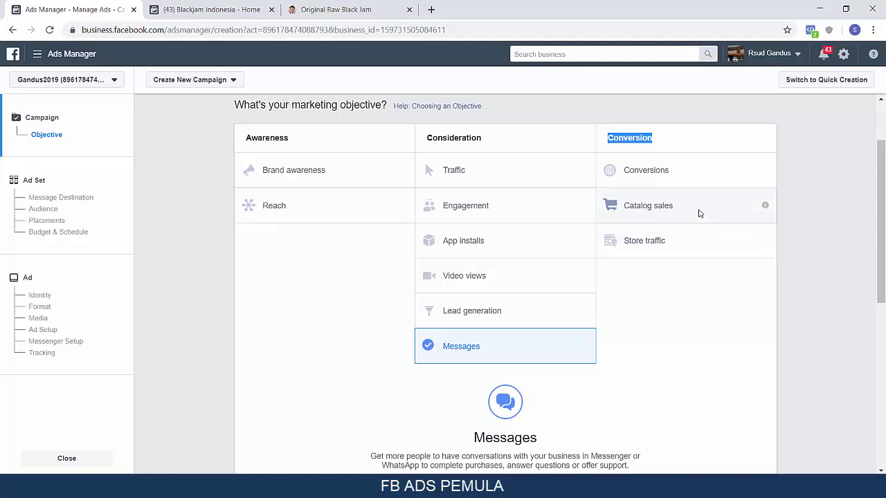
mouse_move(765, 206)
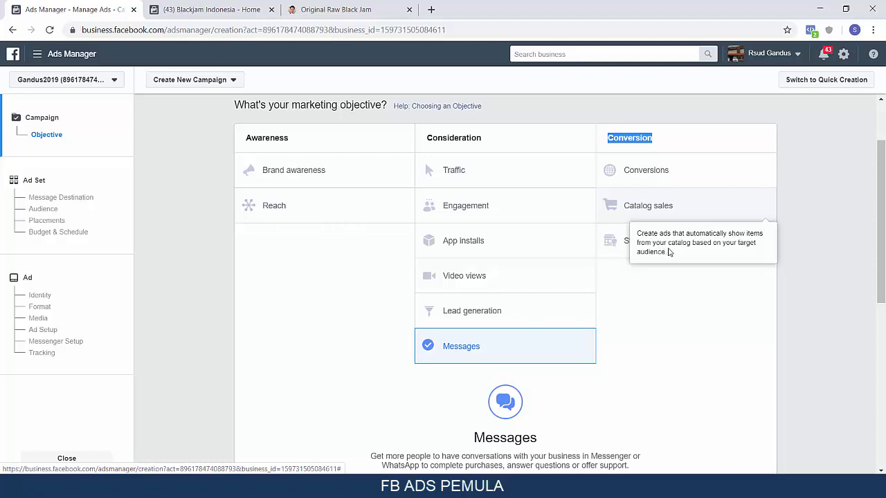
click(720, 247)
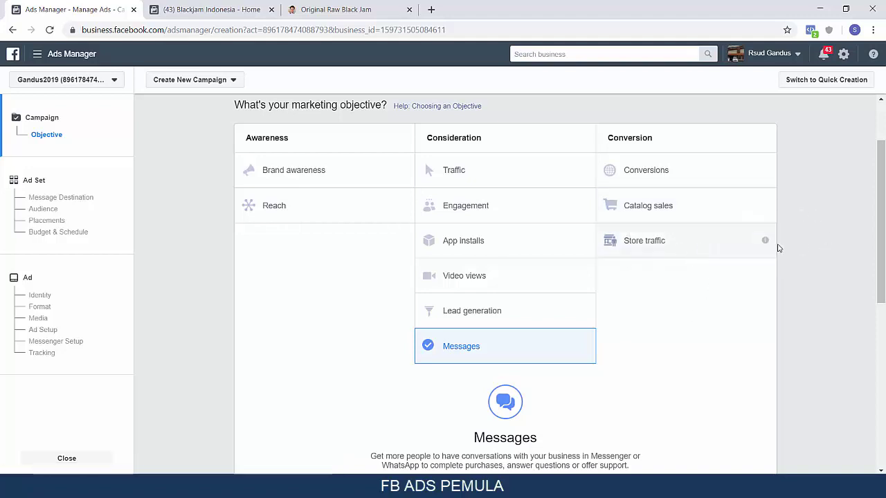
mouse_move(765, 241)
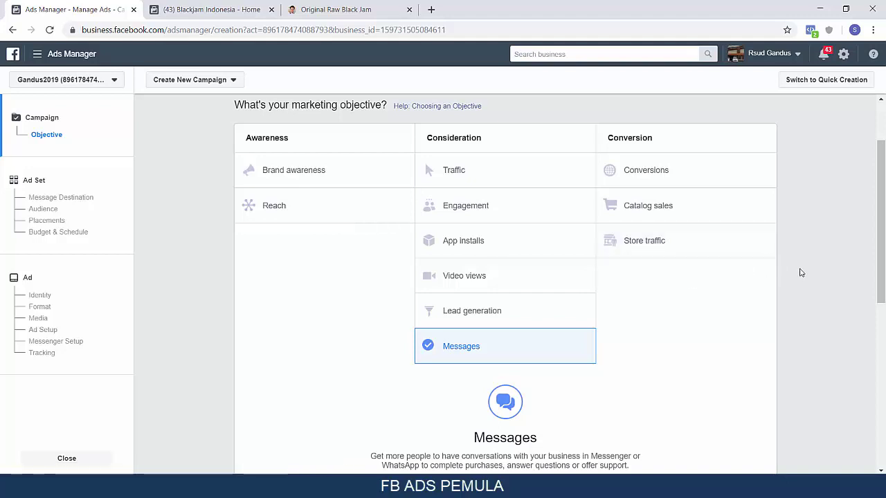
scroll(426, 321, up, 1)
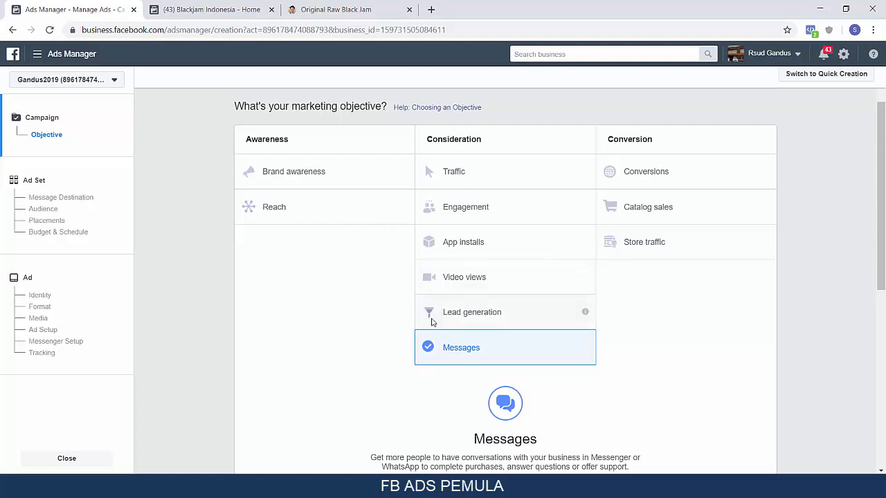
drag(235, 105, 390, 109)
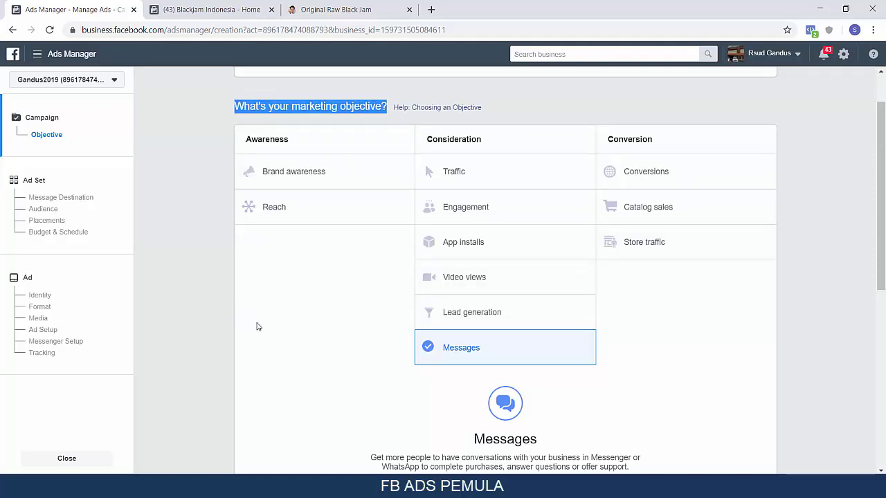